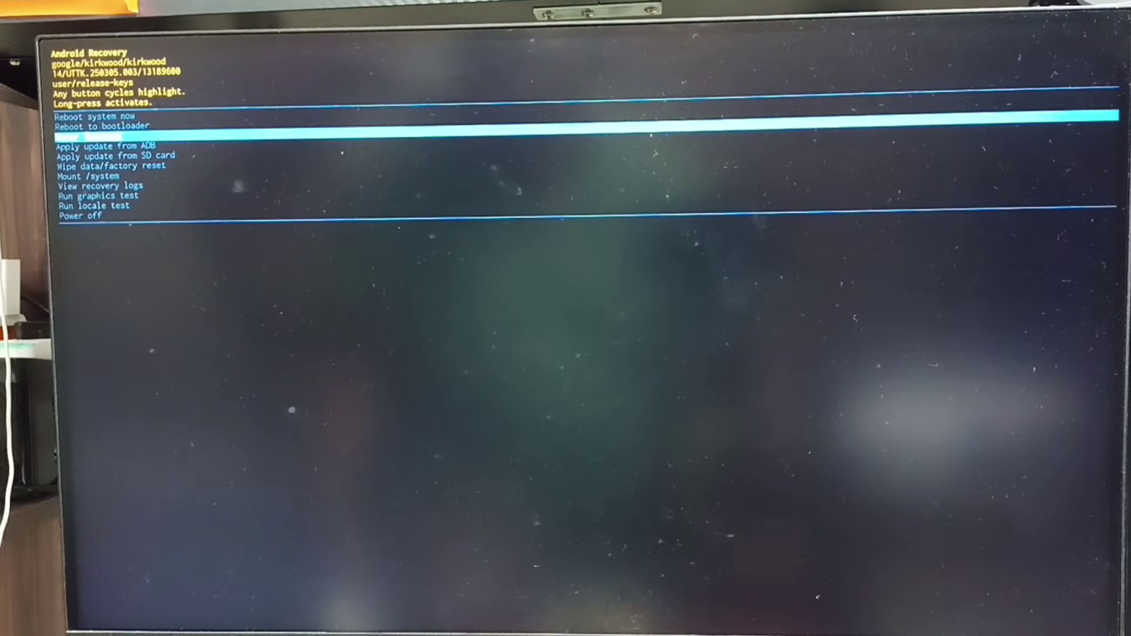
key(Down)
key(Down)
key(Down)
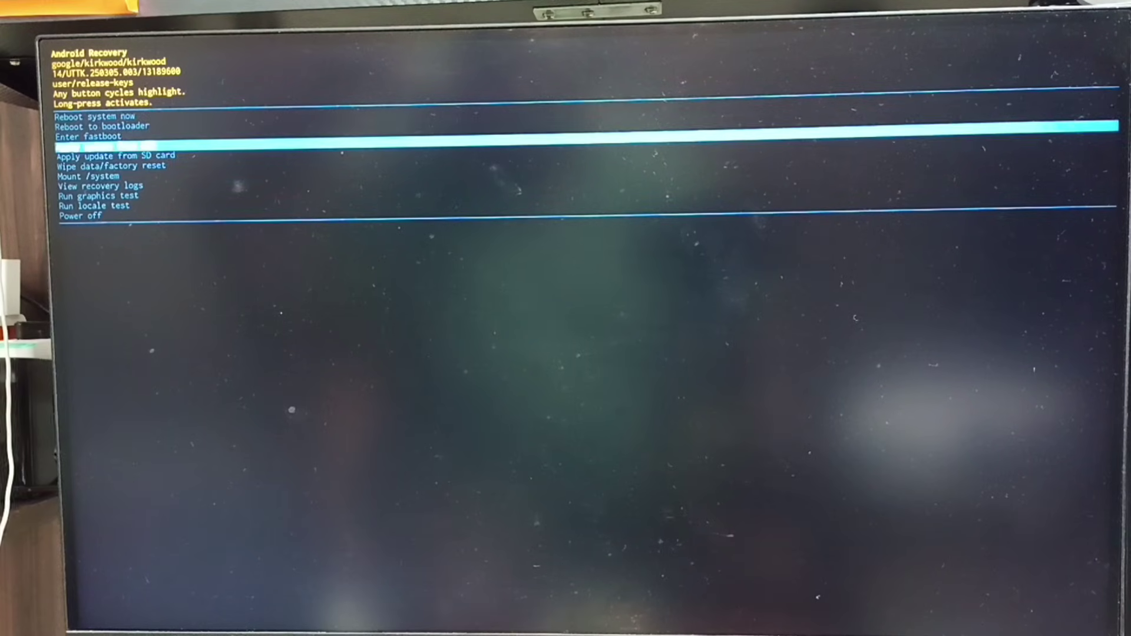
key(Down)
key(Down)
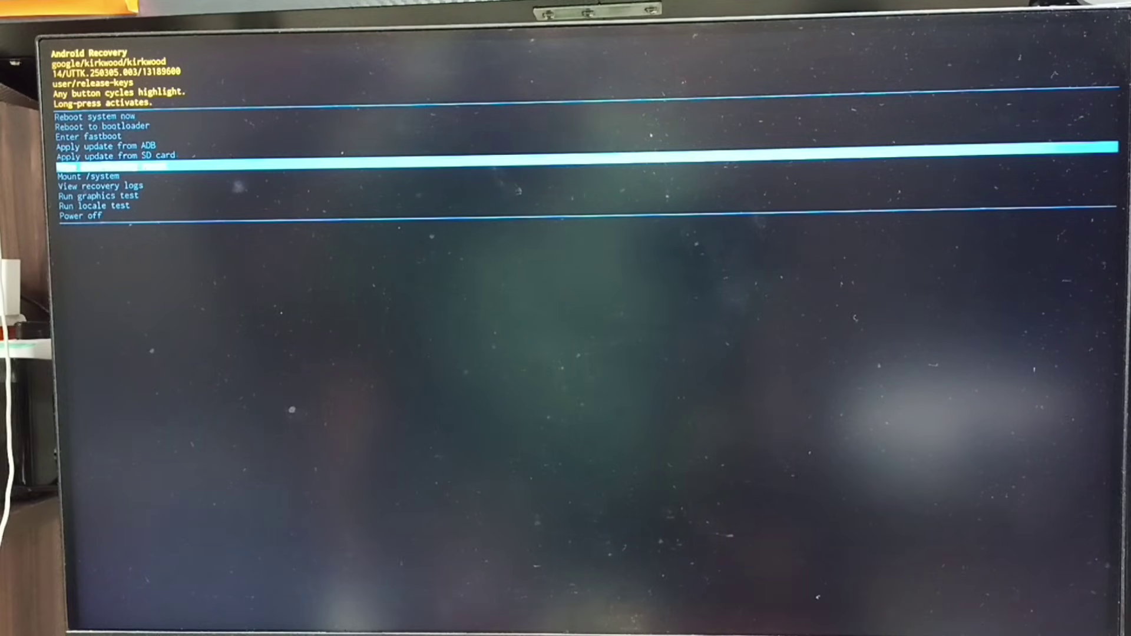